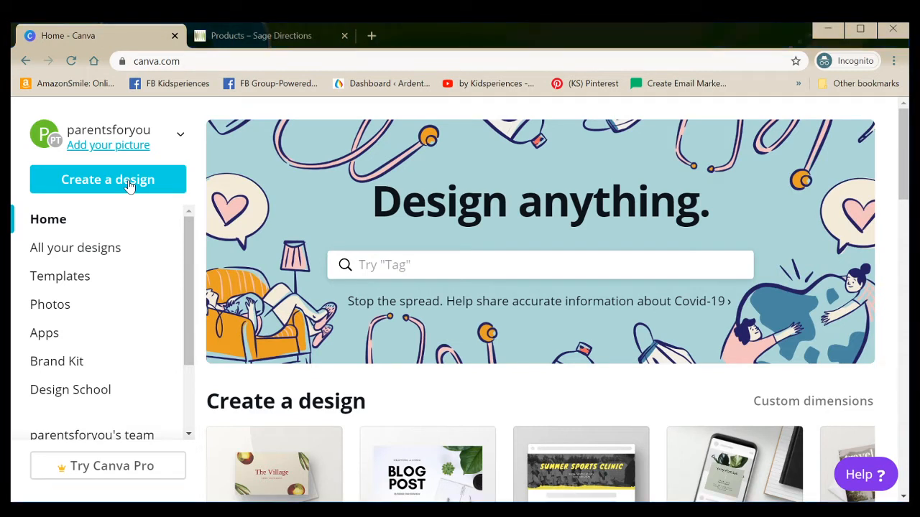
Create a blank Social Media design and apply the "20 DIY Rustic Decor" template from the Tips Social Graphic category
left_click(130, 185)
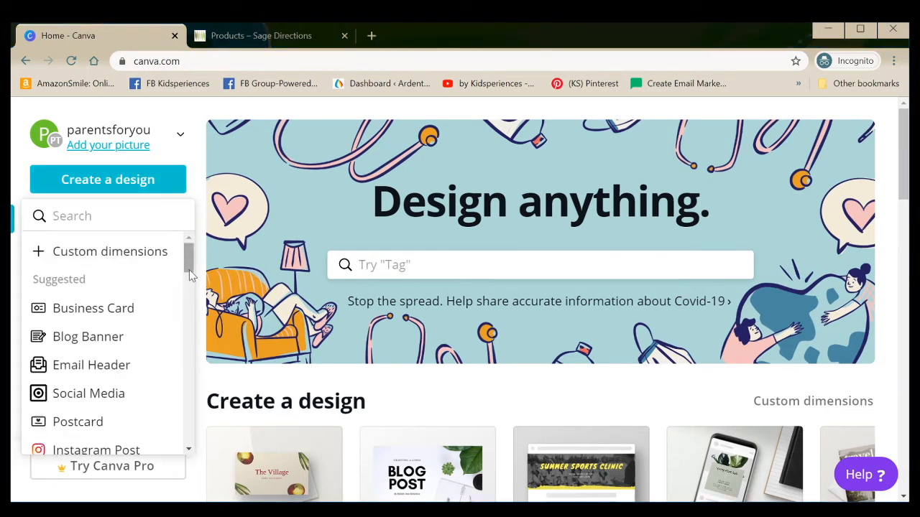
mouse_move(189, 255)
left_mouse_down()
mouse_move(186, 280)
mouse_move(187, 269)
left_mouse_up()
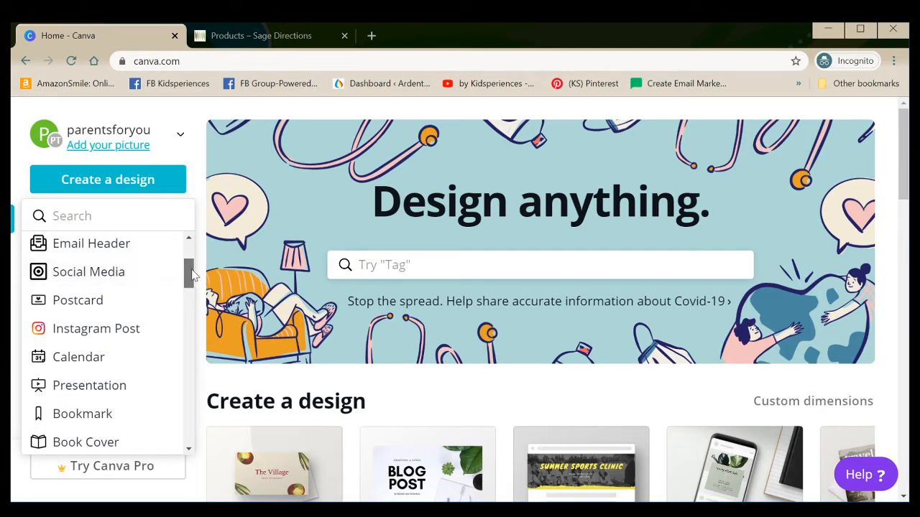
mouse_move(192, 273)
left_mouse_down()
mouse_move(188, 350)
mouse_move(189, 257)
mouse_move(185, 267)
left_mouse_up()
scroll(185, 270, "down", 1)
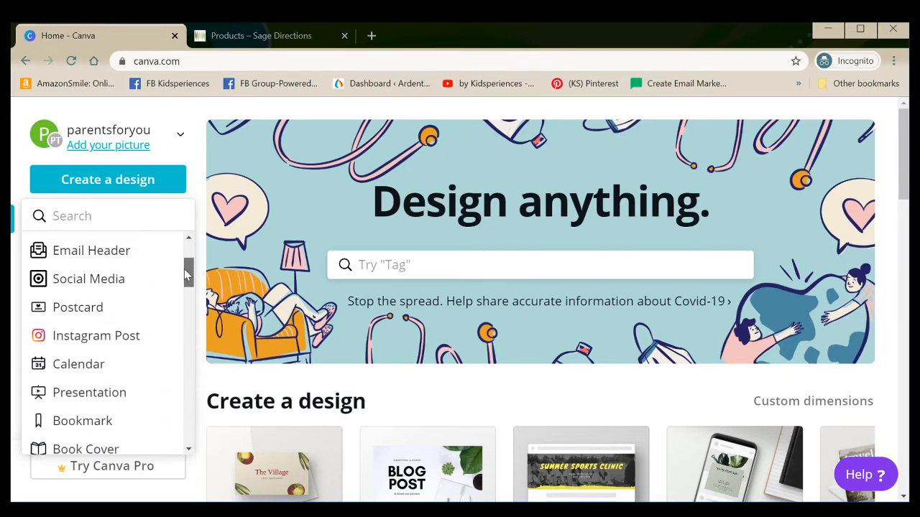
left_click(72, 273)
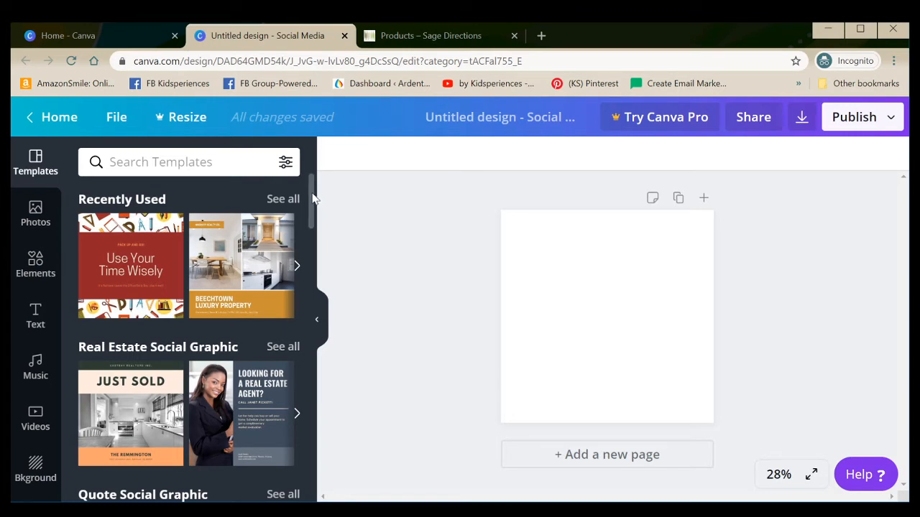
left_click_drag(312, 200, 320, 363)
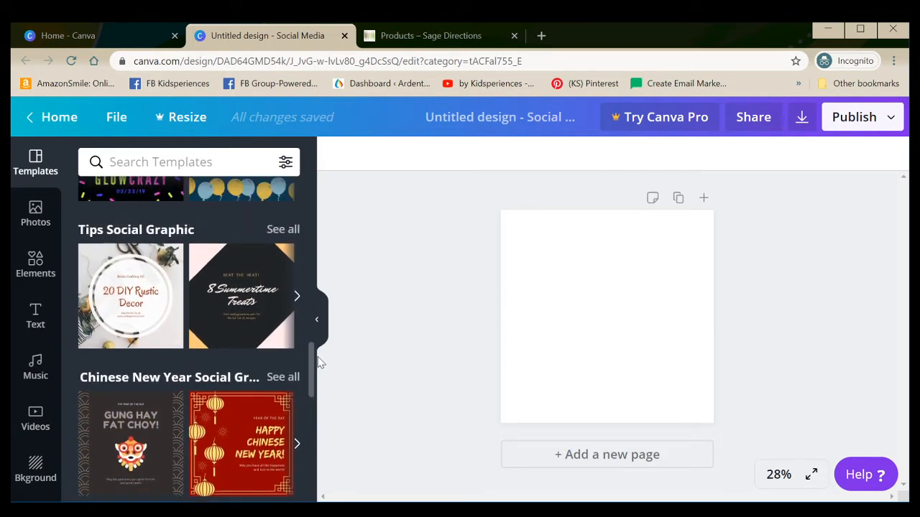
left_click(152, 337)
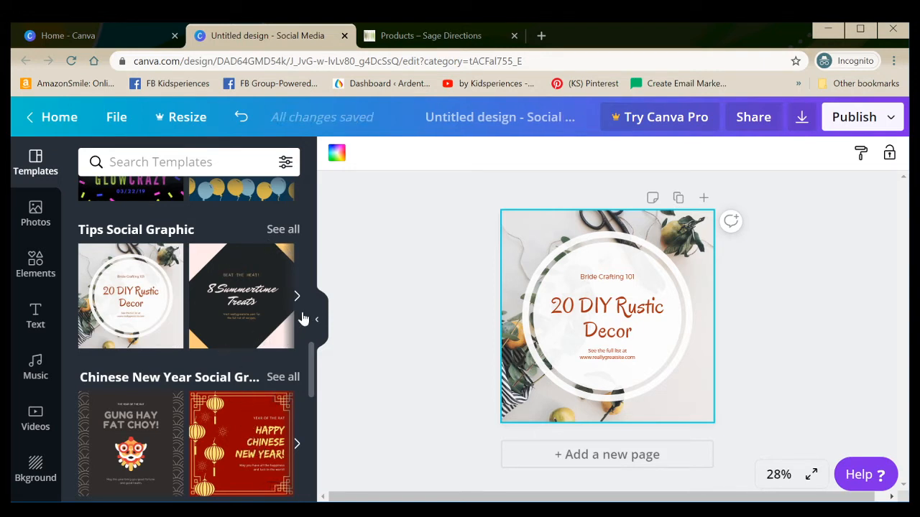
Browse the full collection of Days & Events Social Graphic templates
left_click_drag(310, 352, 314, 317)
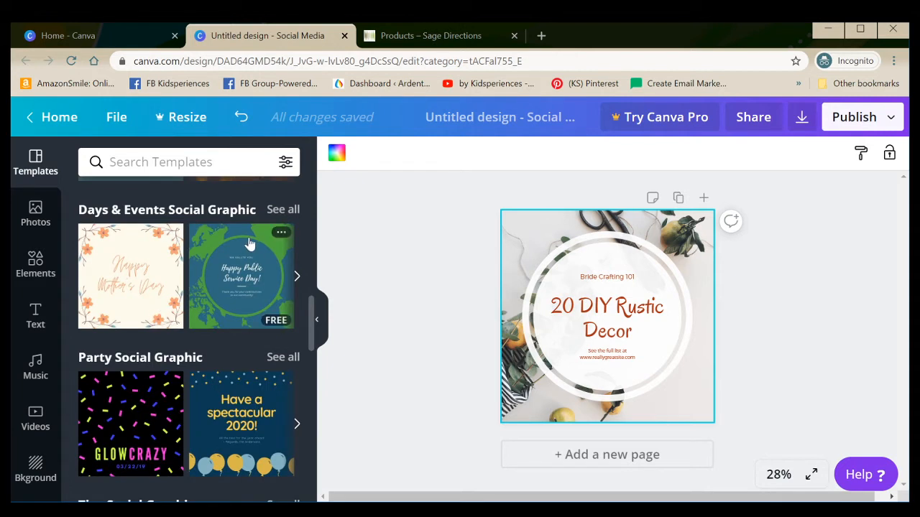
left_click(278, 214)
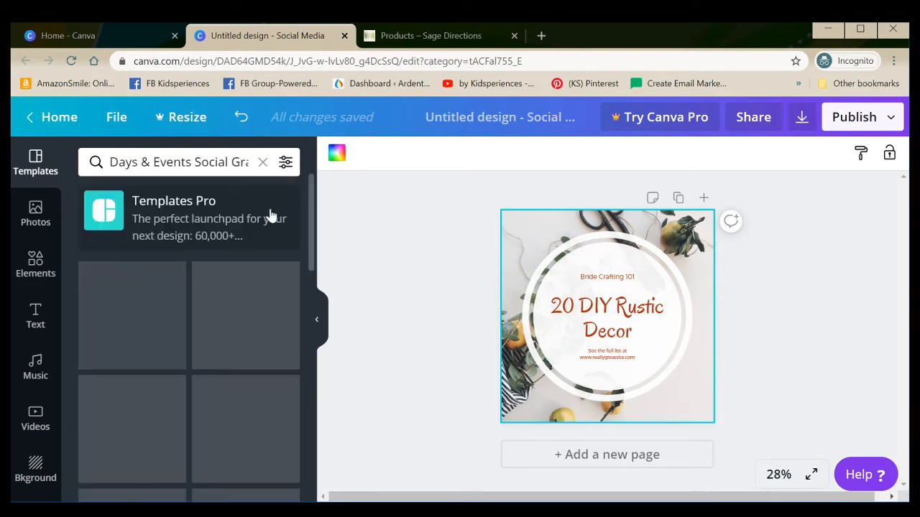
scroll(242, 293, "down", 2)
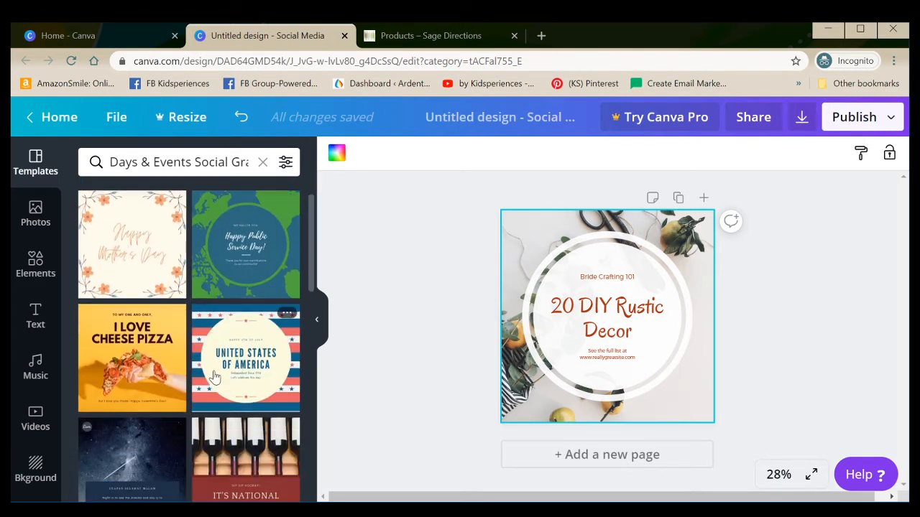
scroll(211, 379, "down", 3)
scroll(247, 288, "down", 4)
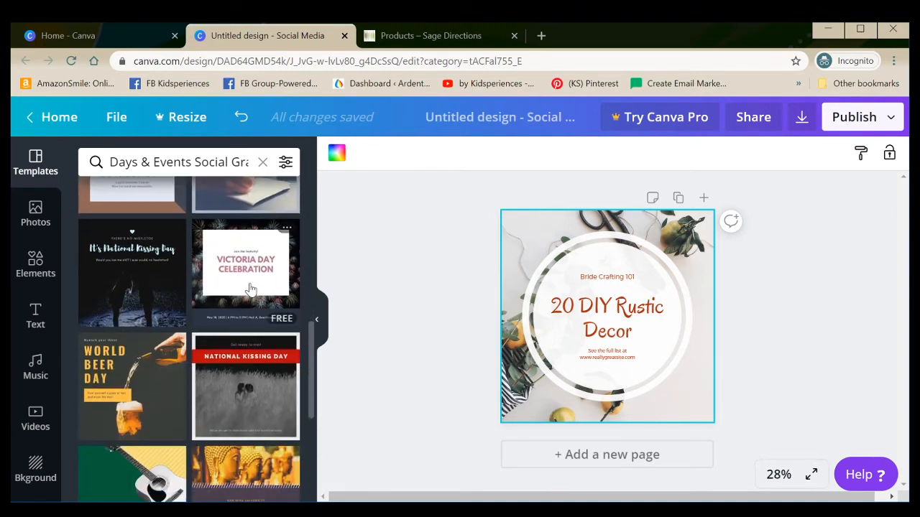
scroll(237, 324, "down", 3)
scroll(193, 350, "down", 3)
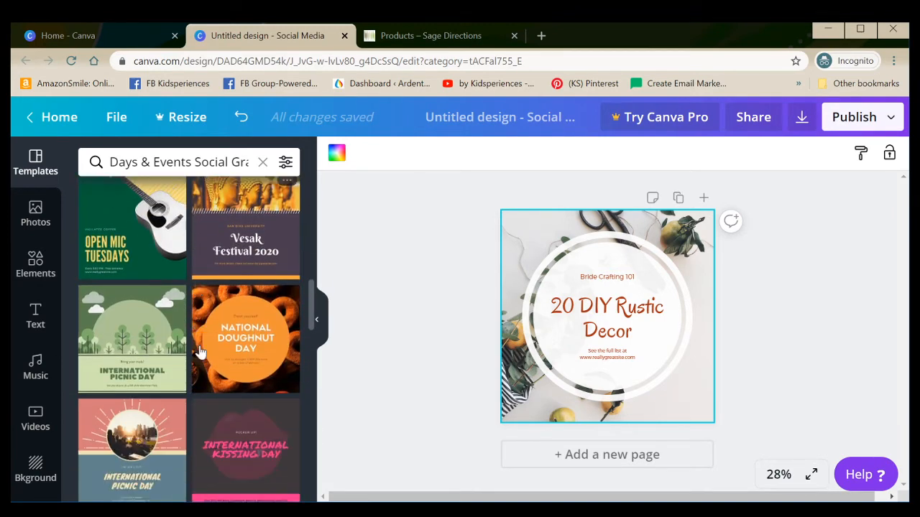
scroll(244, 340, "down", 2)
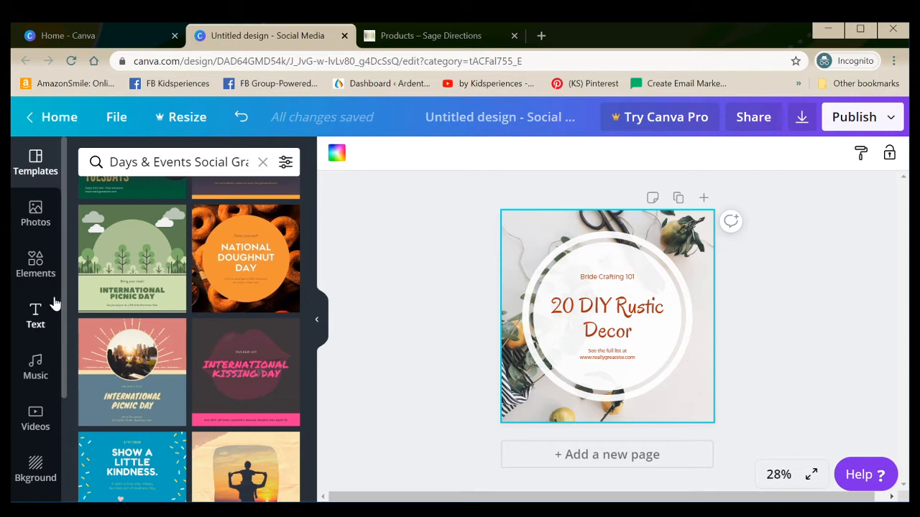
left_click_drag(64, 294, 61, 396)
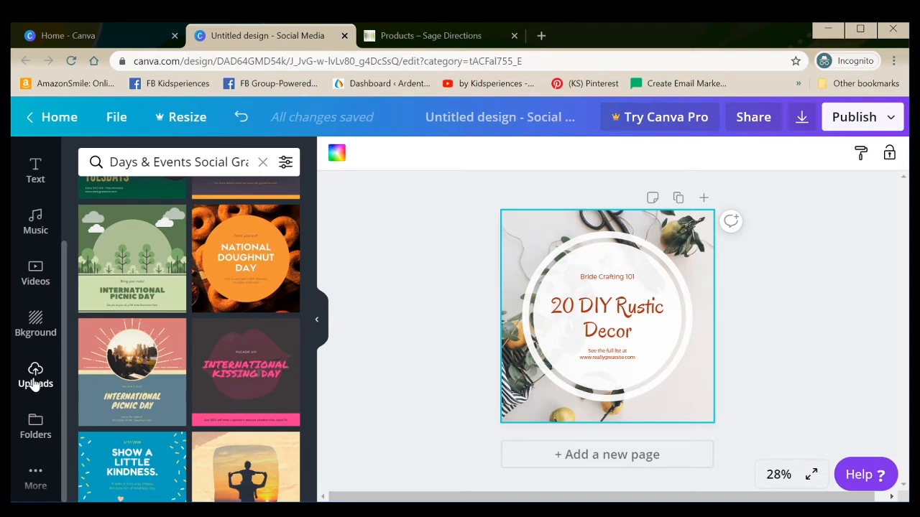
left_click(521, 236)
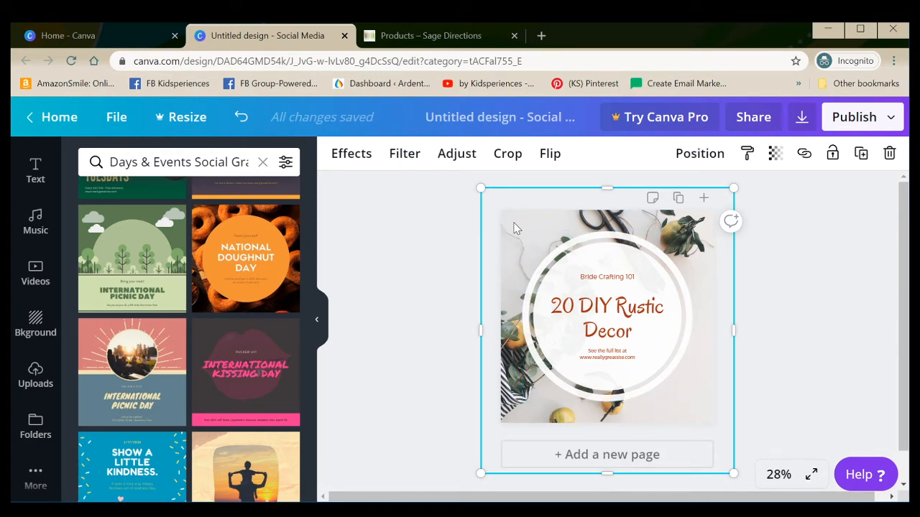
mouse_move(514, 228)
left_mouse_down()
mouse_move(448, 228)
mouse_move(539, 227)
mouse_move(467, 231)
mouse_move(507, 224)
left_mouse_up()
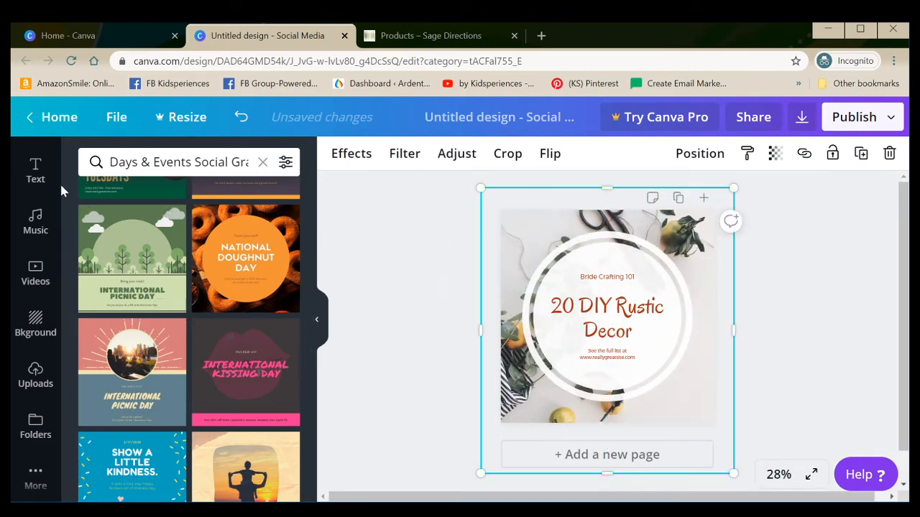
Add the recently used free desk photo with the open notebook, phone and pencil to the design
scroll(63, 184, "up", 3)
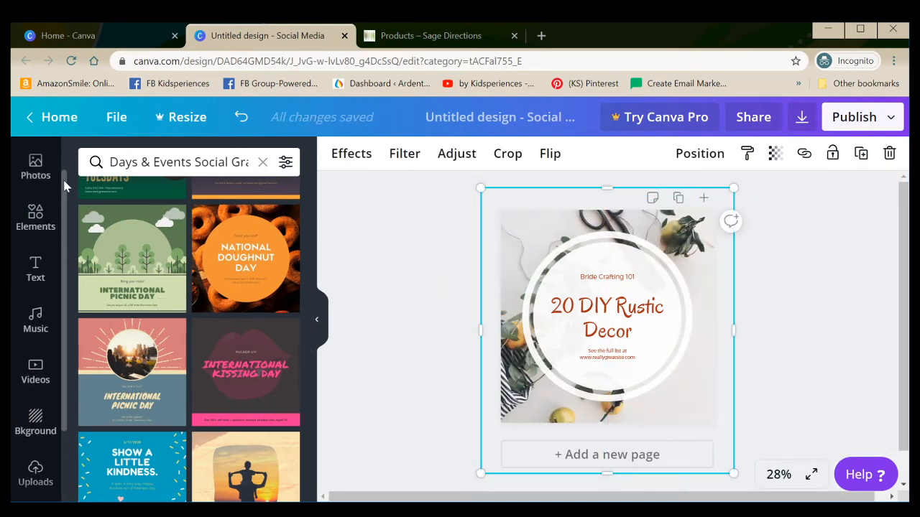
scroll(63, 185, "up", 1)
left_click(41, 187)
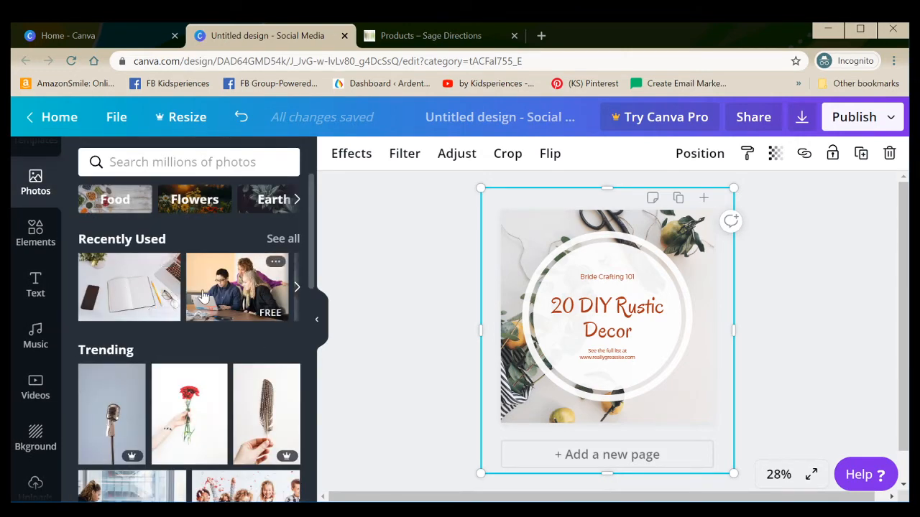
scroll(144, 288, "down", 2)
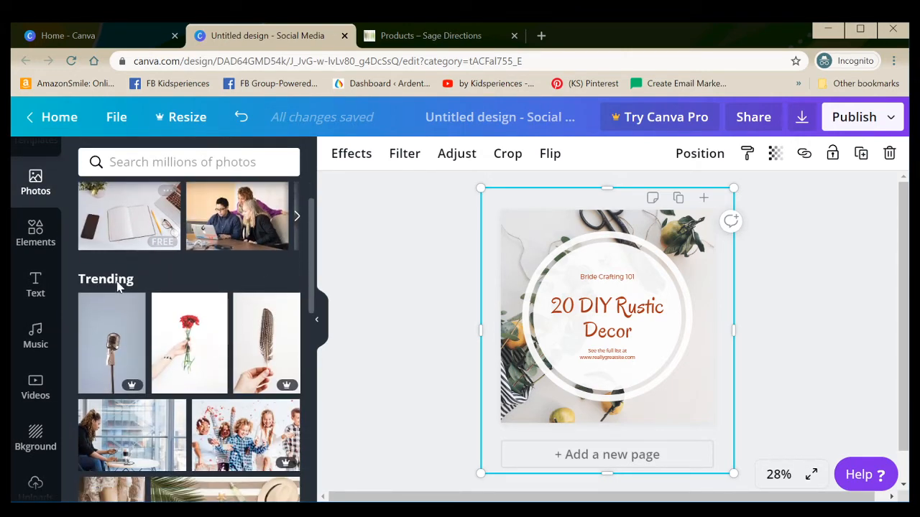
left_click(117, 240)
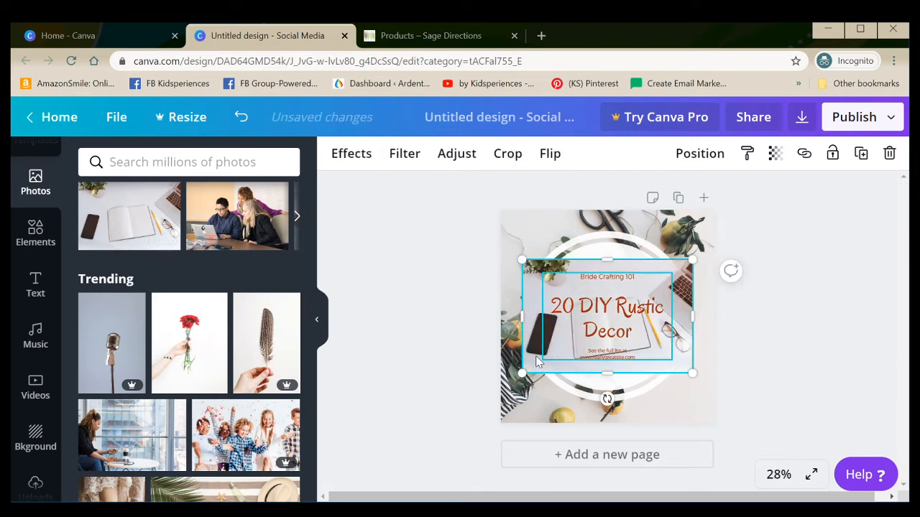
Enlarge the notebook photo to 1,080 px high so it covers the whole page, and send it behind the white circle
left_click_drag(522, 373, 482, 415)
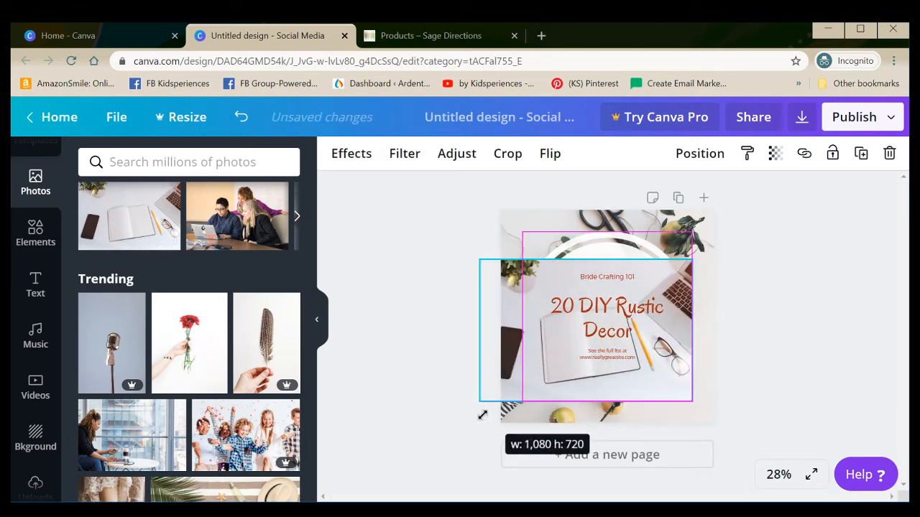
left_click_drag(693, 259, 744, 223)
mouse_move(482, 401)
left_mouse_down()
mouse_move(465, 423)
mouse_move(489, 404)
left_mouse_up()
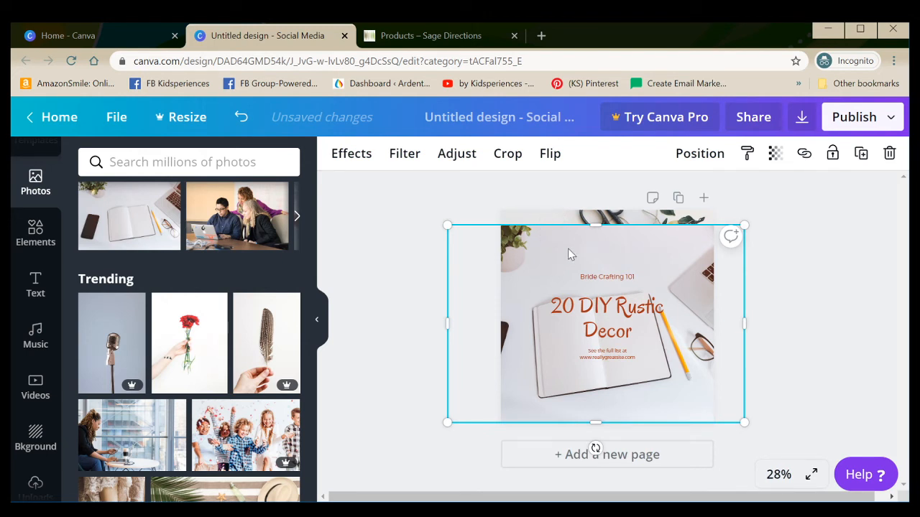
left_click_drag(598, 218, 601, 209)
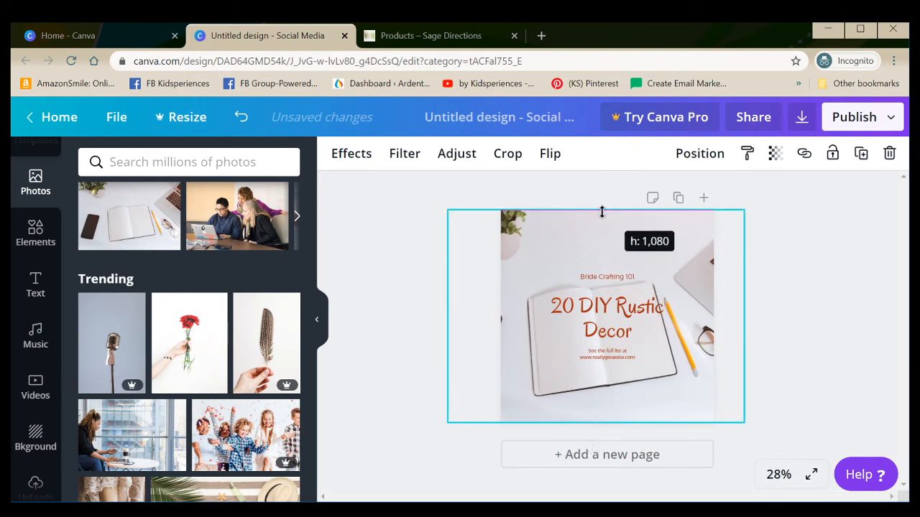
left_click(374, 319)
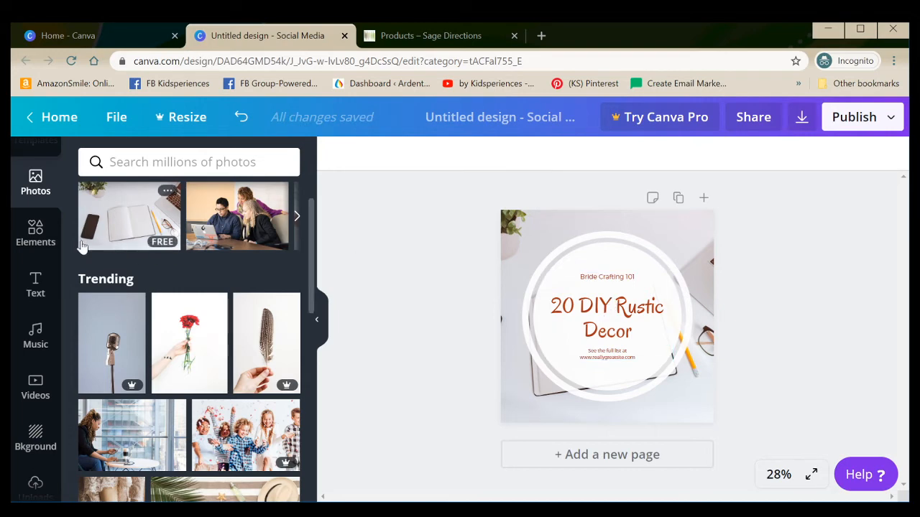
Add a heading text box, place it above "Bride Crafting 101", and send it backward behind the white circle
left_click(38, 283)
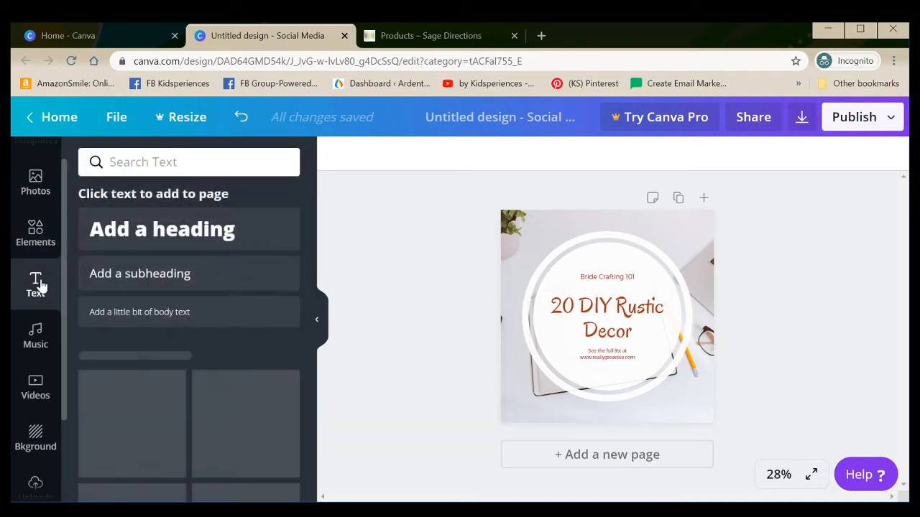
left_click(172, 237)
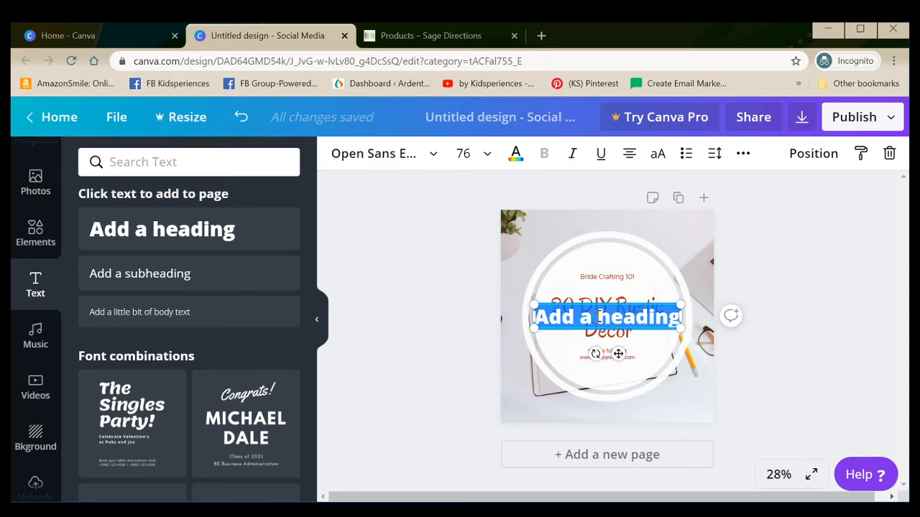
left_click(597, 317)
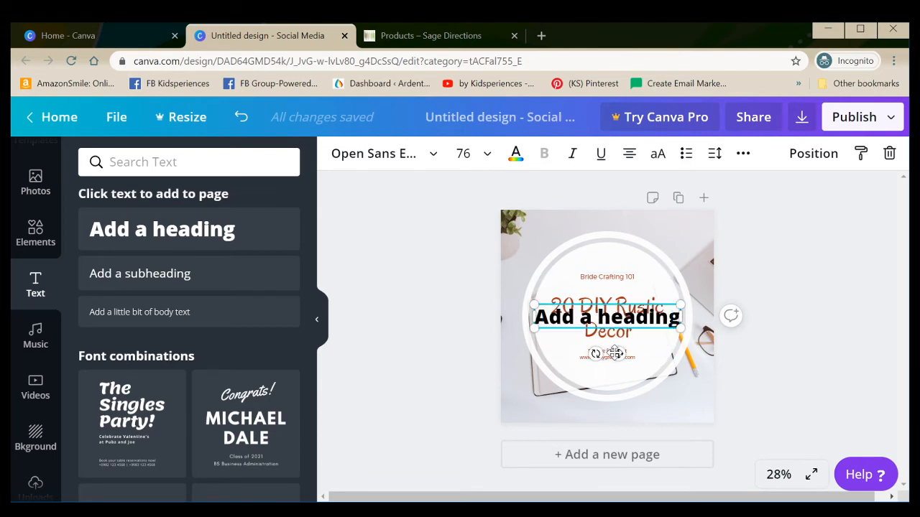
left_click_drag(617, 354, 617, 280)
left_click(812, 153)
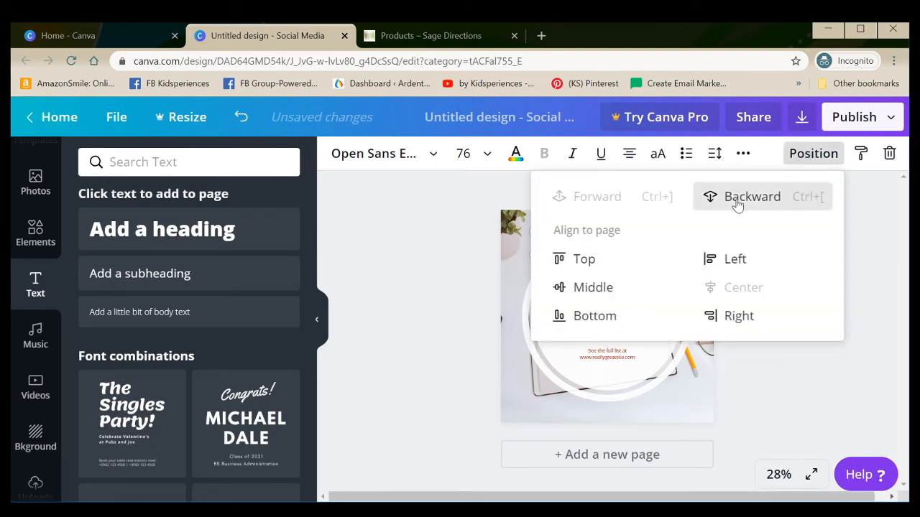
left_click(458, 231)
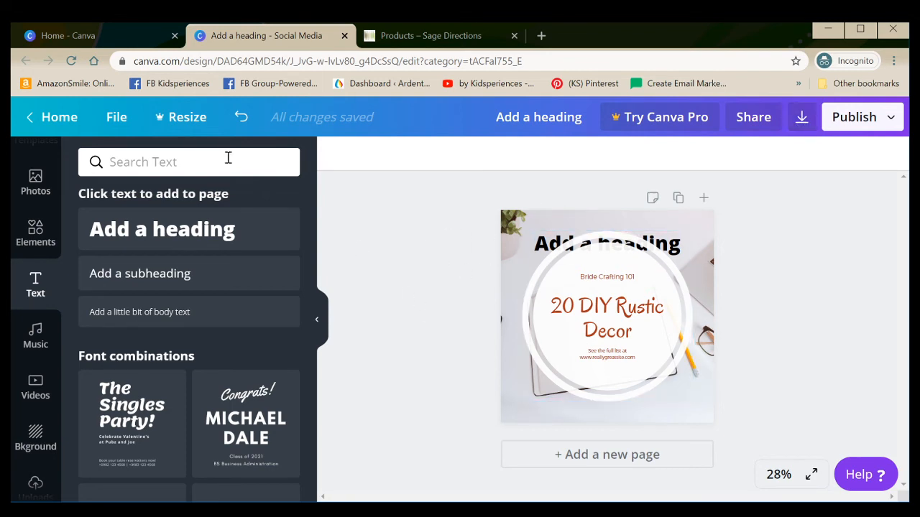
left_click(113, 121)
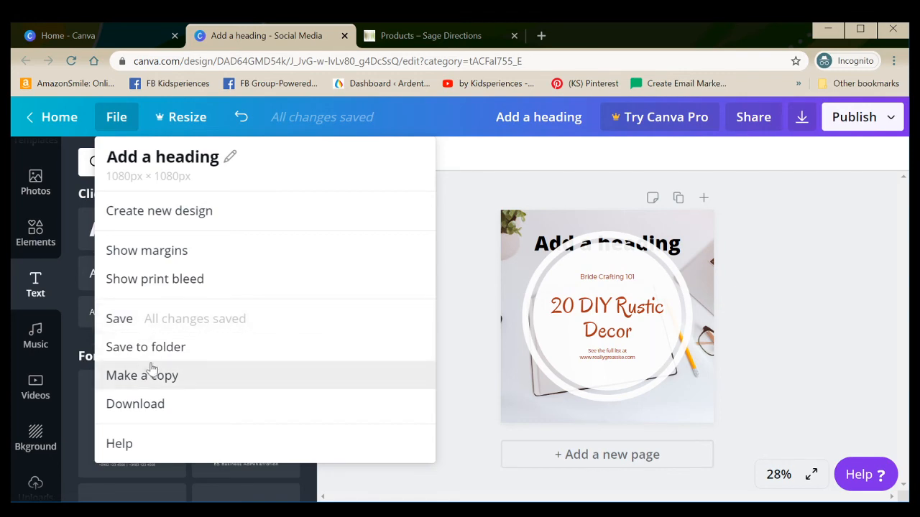
left_click(471, 240)
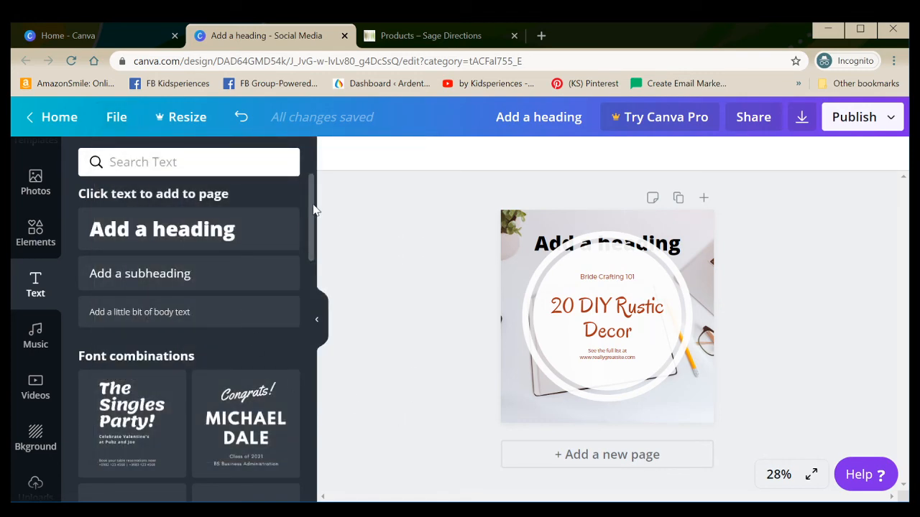
scroll(312, 207, "down", 1)
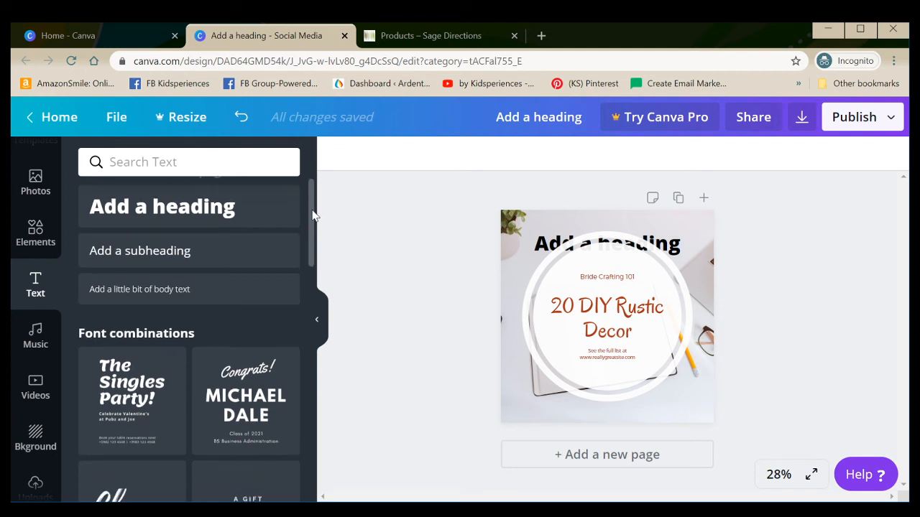
scroll(312, 187, "up", 1)
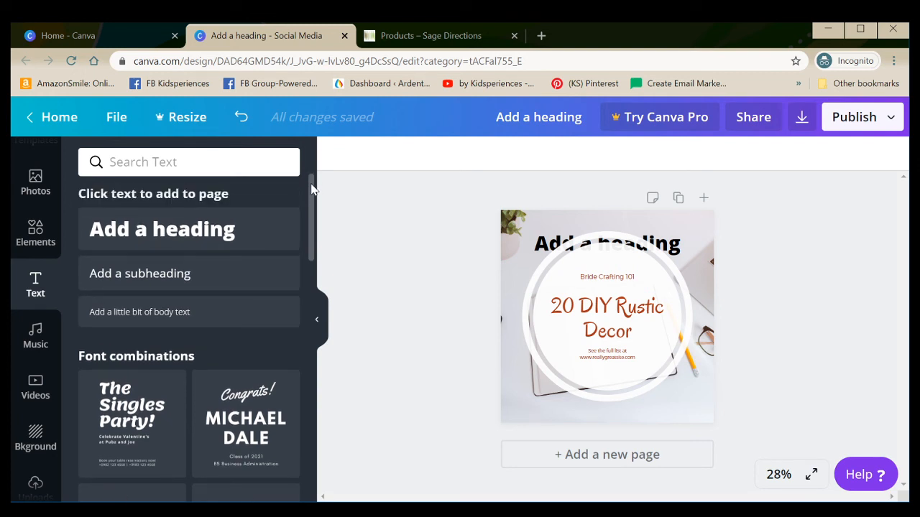